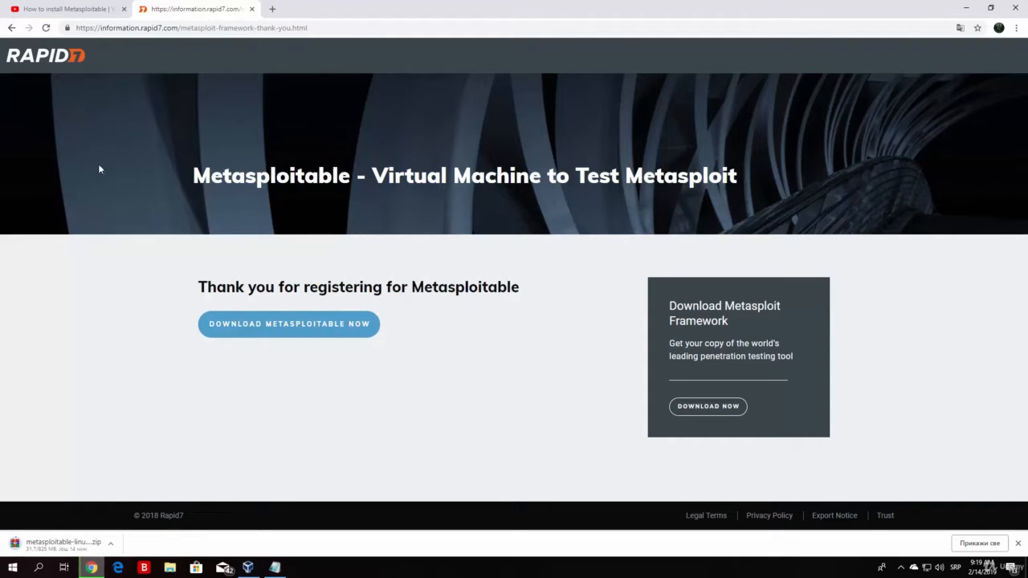
# - Search Google for metasploitable in a new tab, view the Rapid7 download page, and return to the results
pyautogui.click(274, 9)
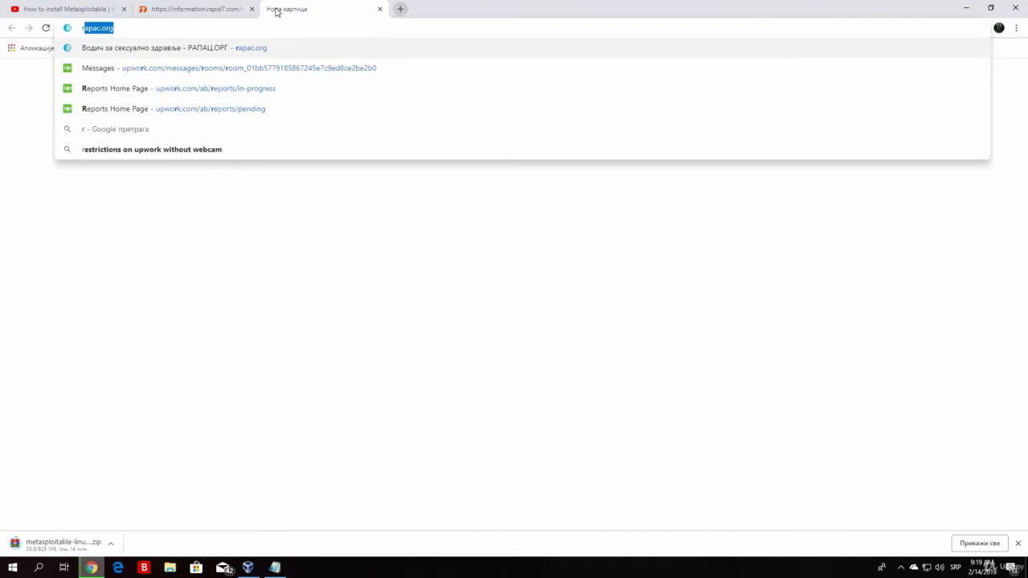
pyautogui.write('metasp')
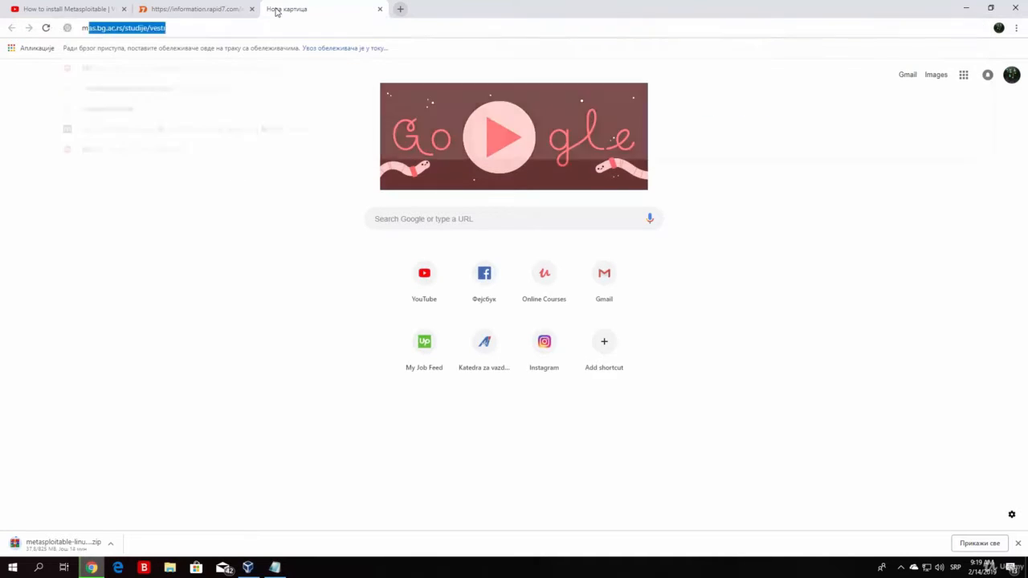
pyautogui.write('loitable')
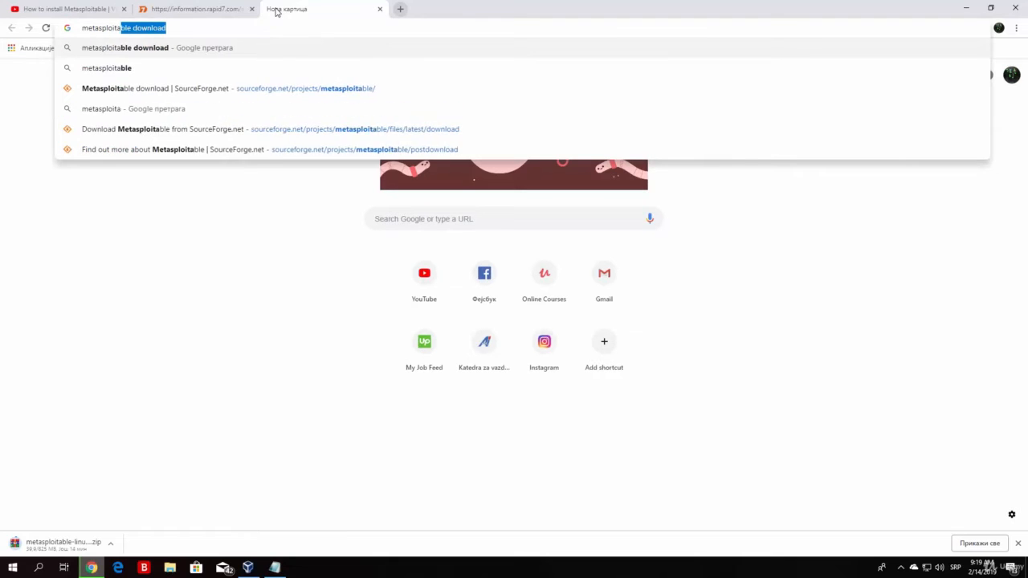
pyautogui.press('Delete')
pyautogui.press('Return')
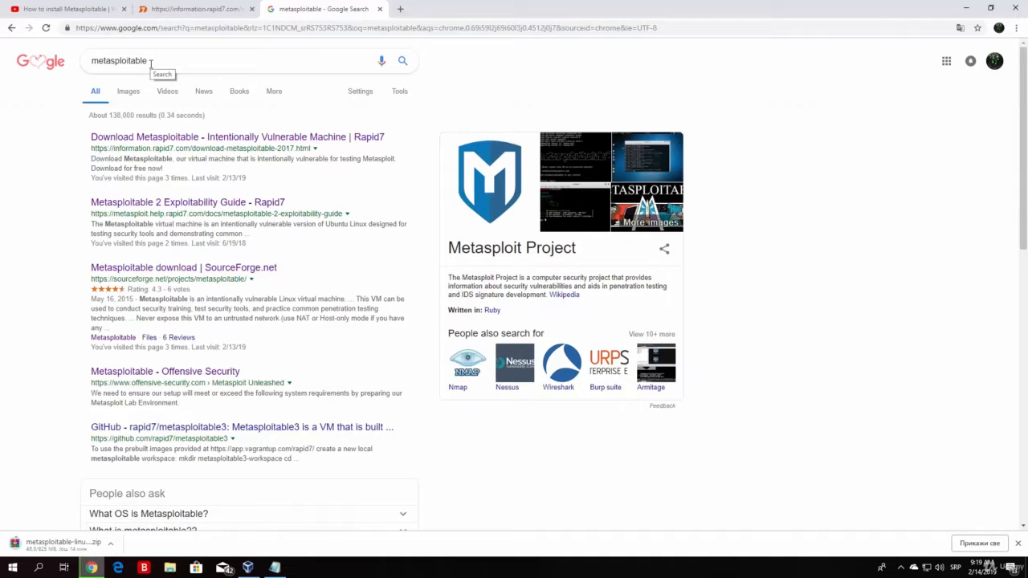
pyautogui.click(225, 143)
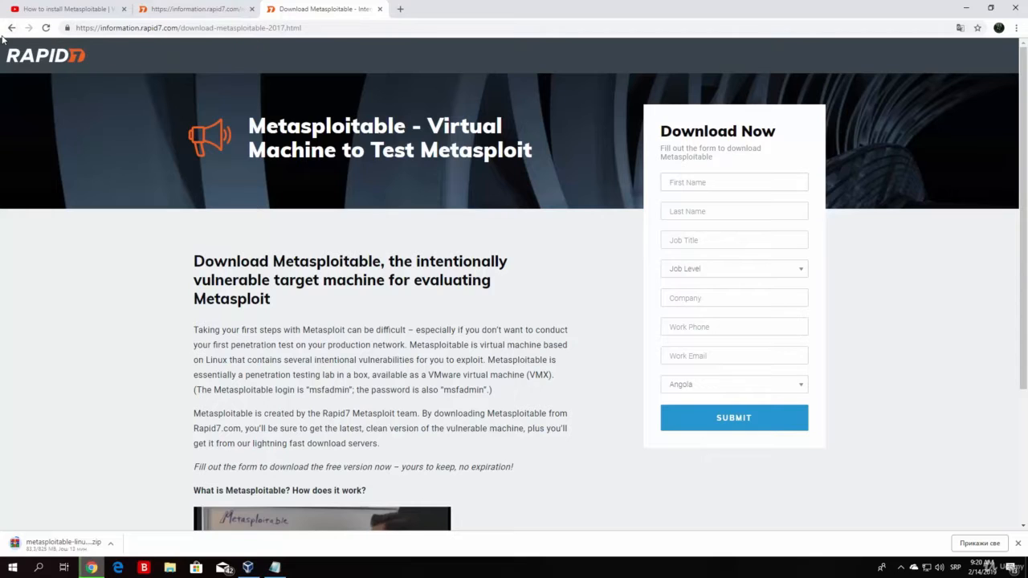
pyautogui.click(12, 27)
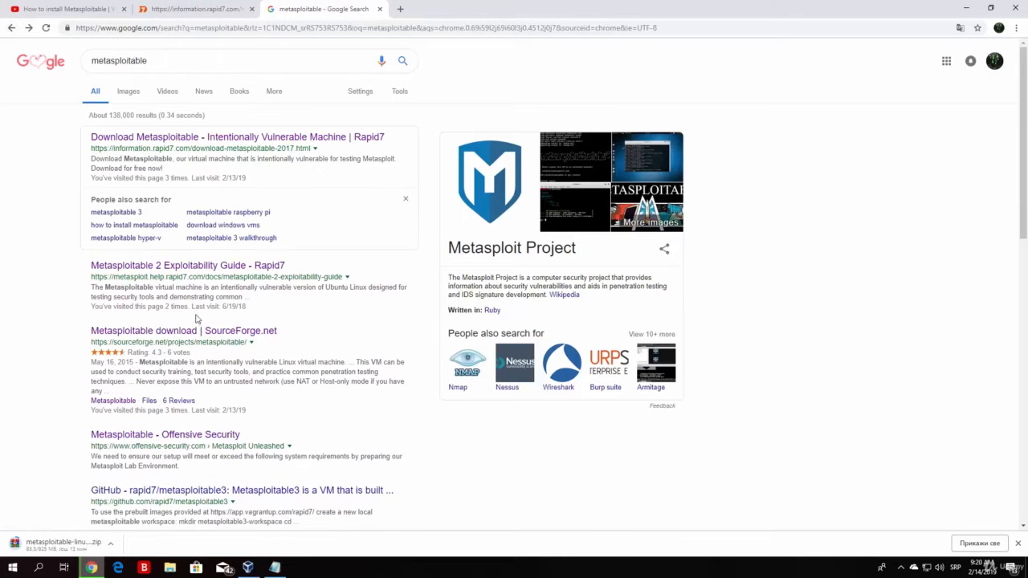
# - Start the Metasploitable download from its SourceForge page, cancel this second download, and return to the project page
pyautogui.click(192, 330)
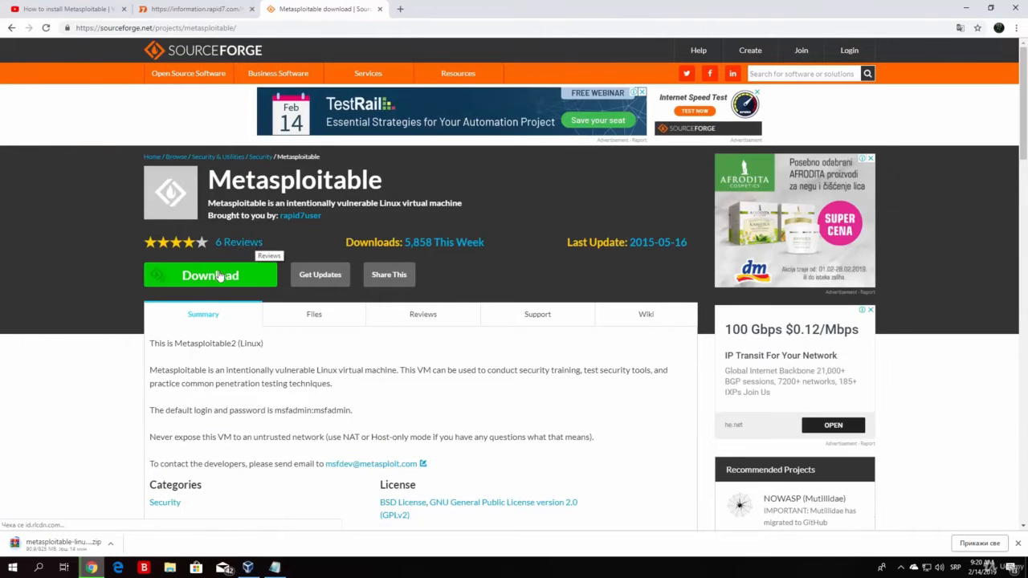
pyautogui.click(199, 277)
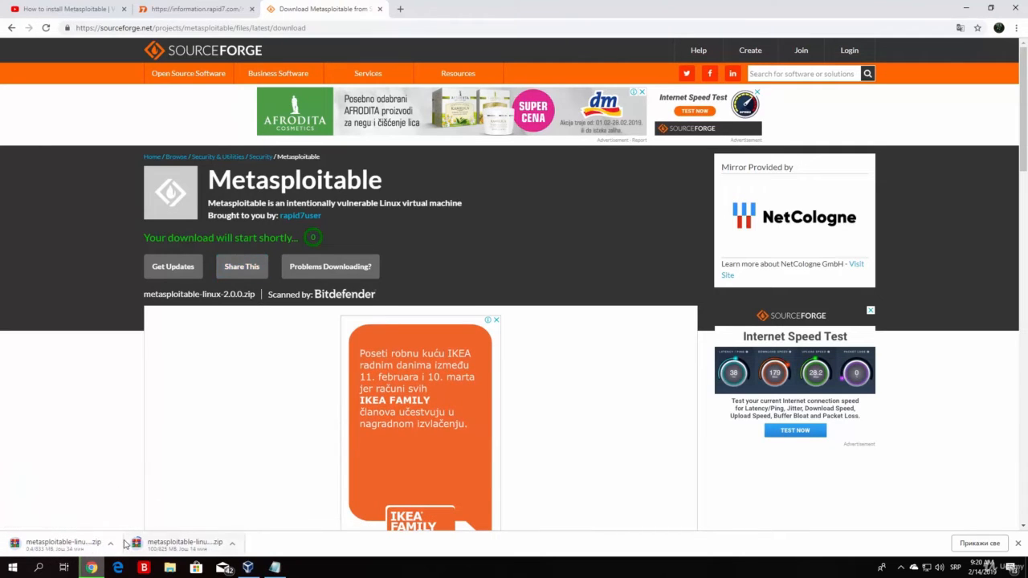
pyautogui.click(112, 545)
pyautogui.click(129, 526)
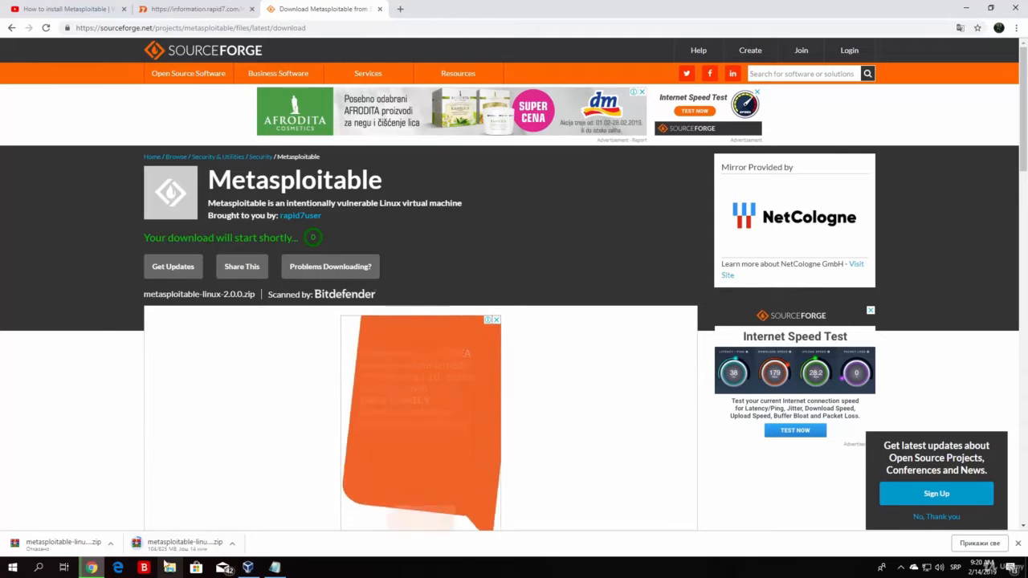
pyautogui.hotkey('alt', 'Left')
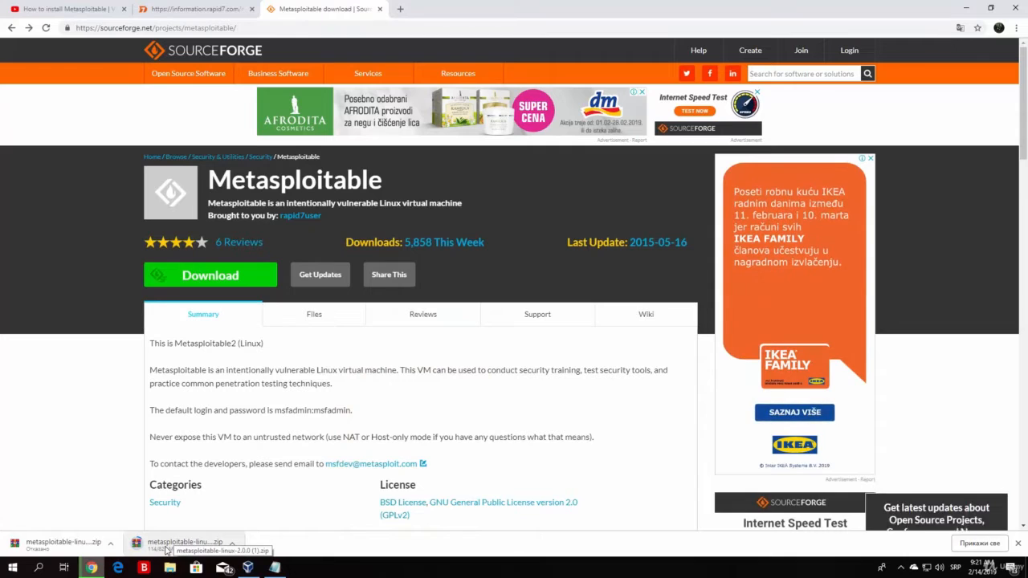
pyautogui.click(249, 567)
pyautogui.scroll(-2, 597, 413)
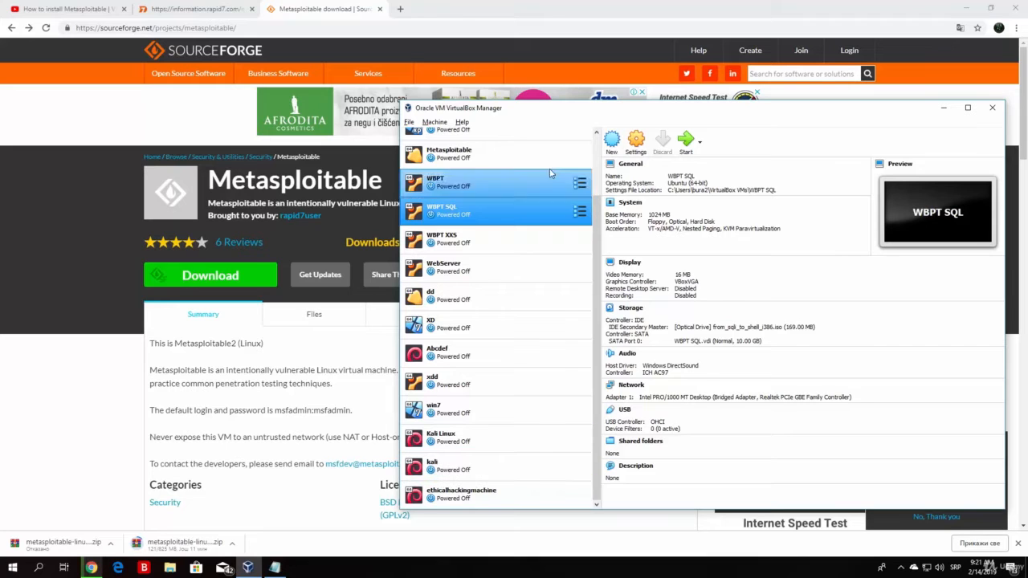
pyautogui.click(945, 107)
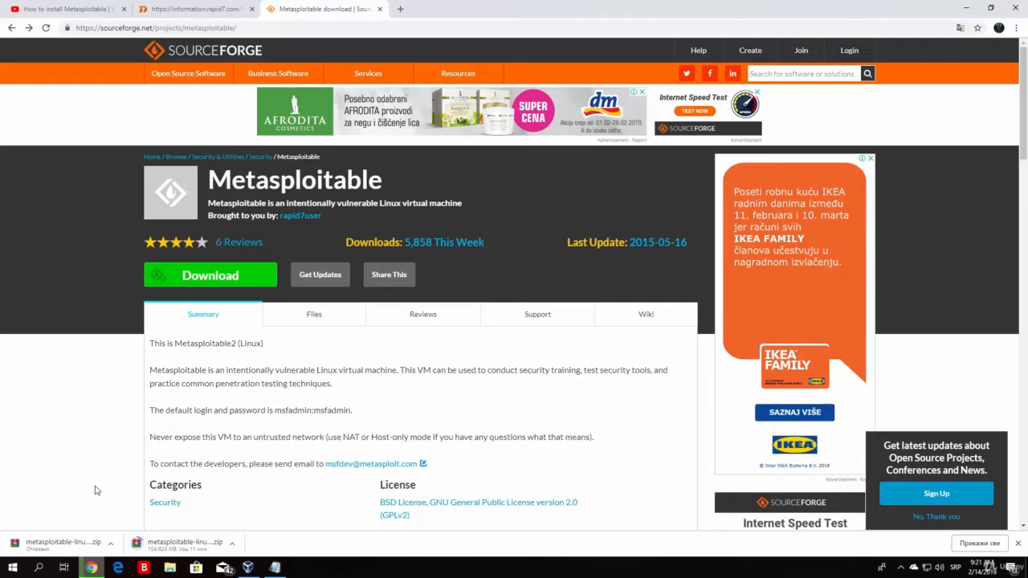
pyautogui.click(965, 8)
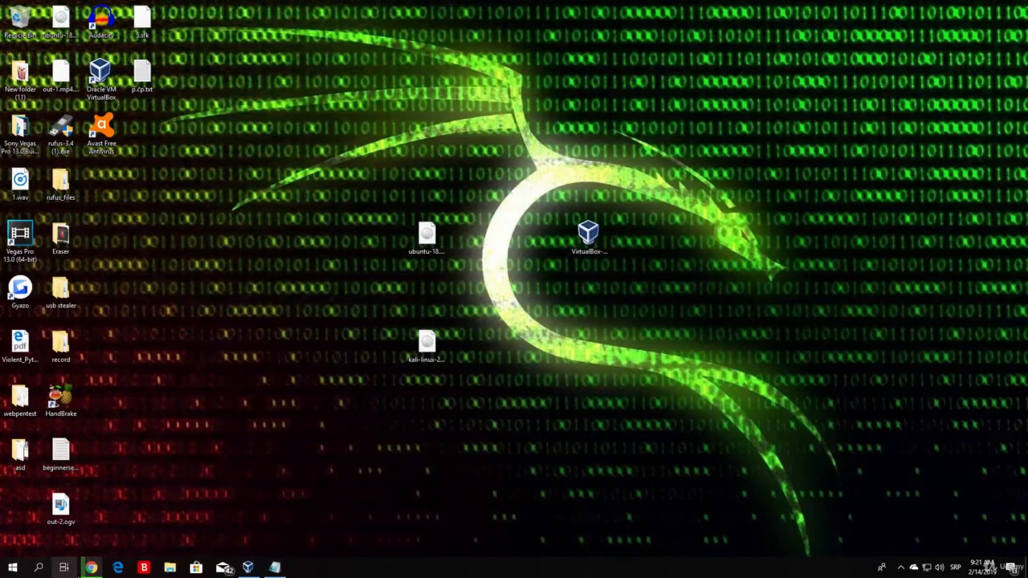
pyautogui.click(91, 567)
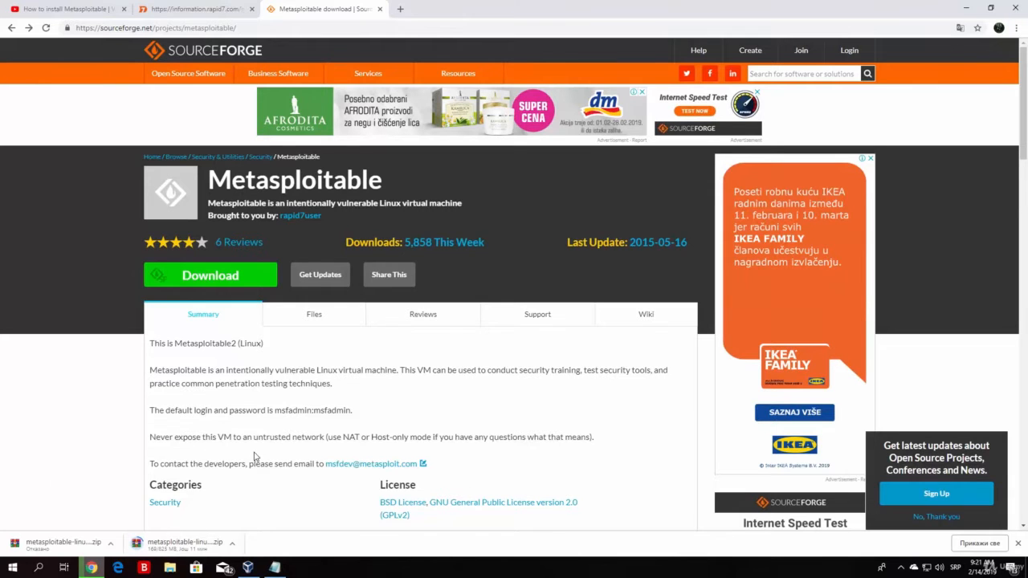
pyautogui.click(965, 8)
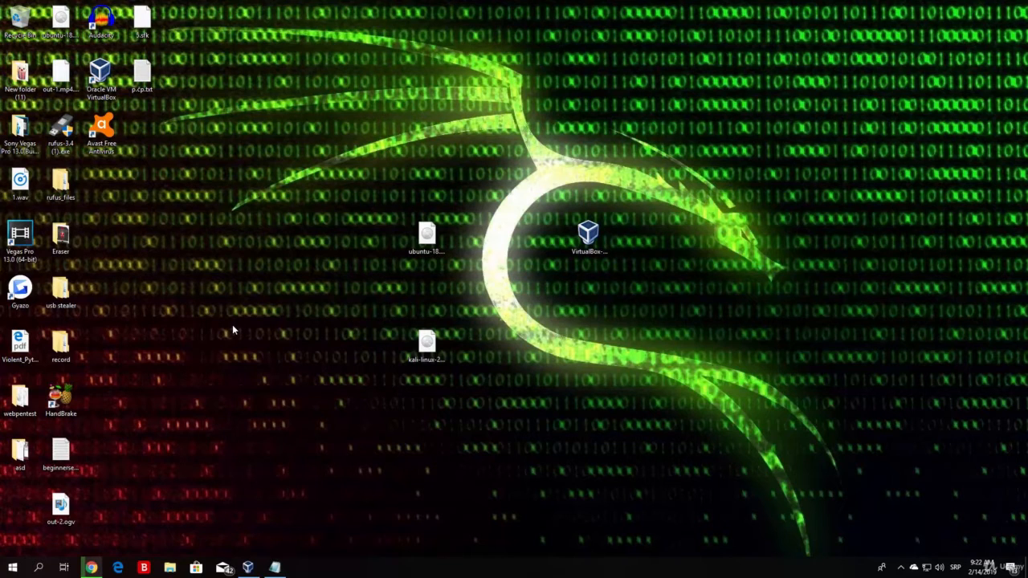
# - Return to the browser, show the downloaded Metasploitable zip in its folder, and leave the browser
pyautogui.click(91, 568)
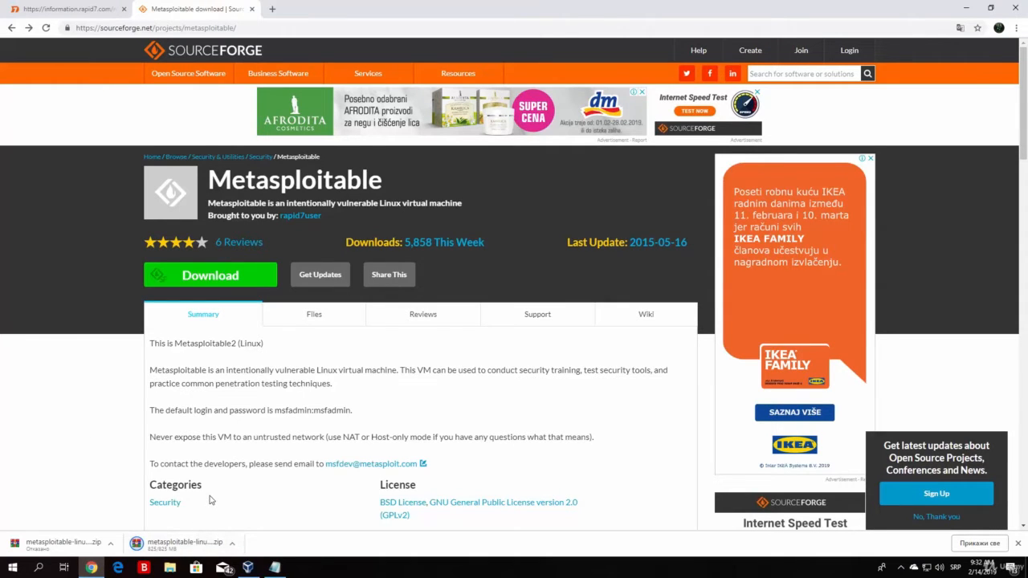
pyautogui.click(232, 550)
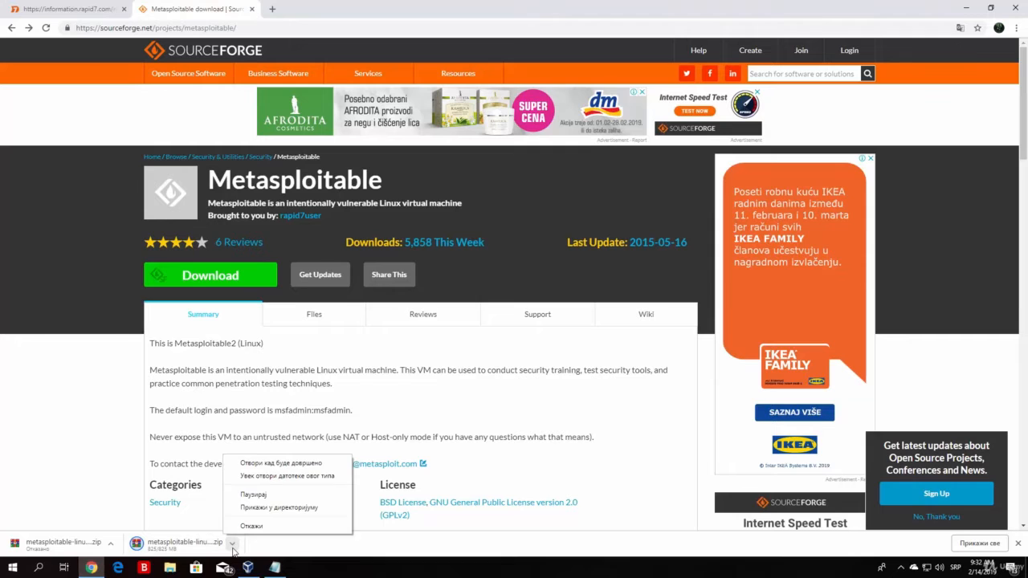
pyautogui.click(276, 509)
pyautogui.click(980, 6)
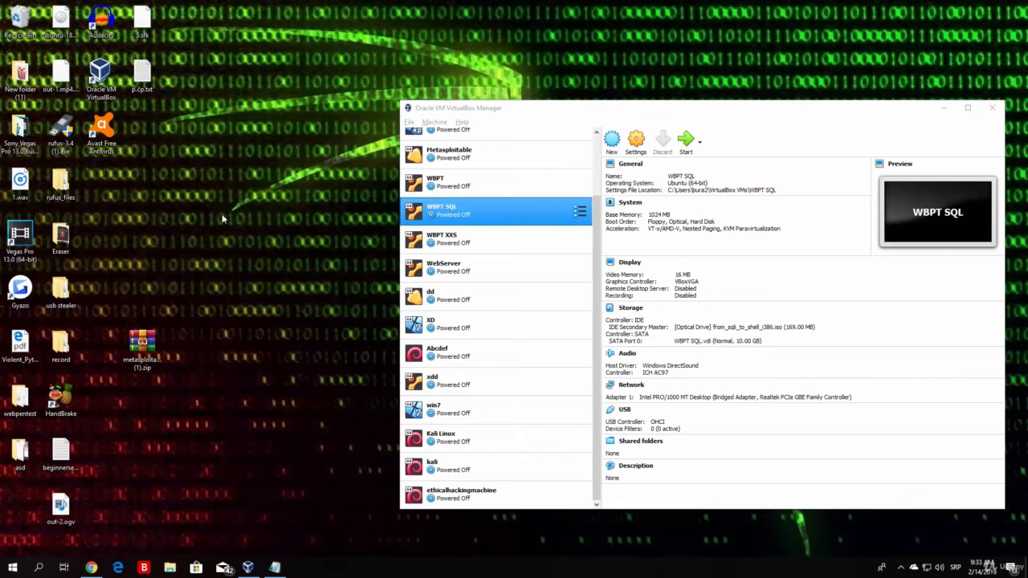
# - Move the Metasploitable zip to an empty area of the desktop and extract its contents onto the desktop
pyautogui.moveTo(141, 353); pyautogui.dragTo(261, 269)
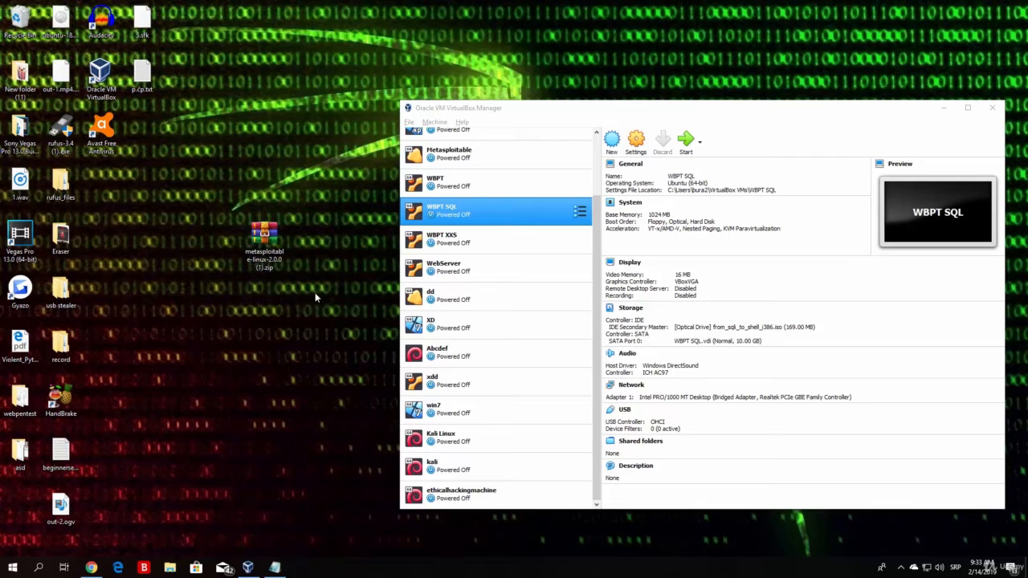
pyautogui.moveTo(314, 293); pyautogui.dragTo(215, 197)
pyautogui.click(228, 196)
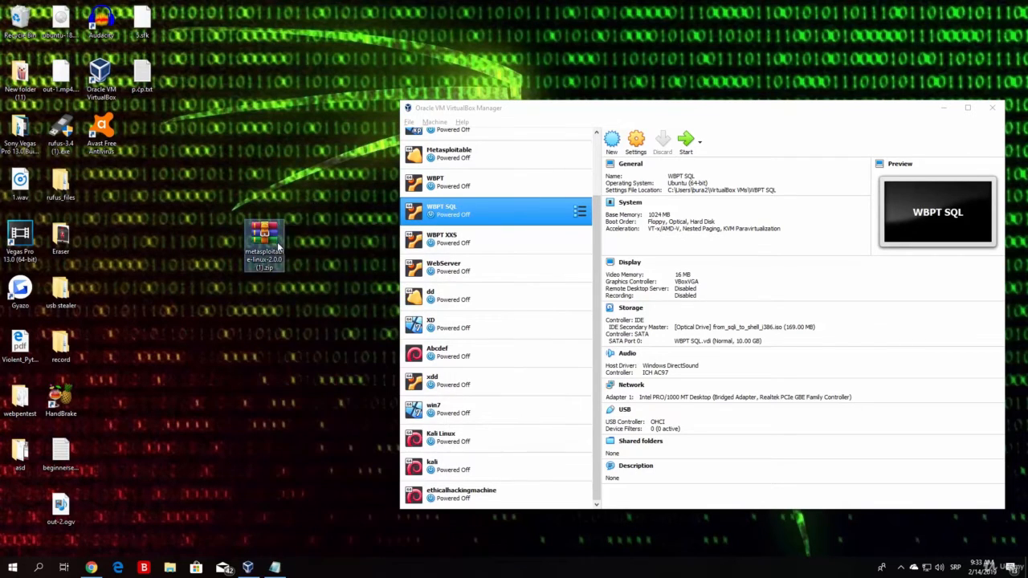
pyautogui.rightClick(271, 232)
pyautogui.click(325, 271)
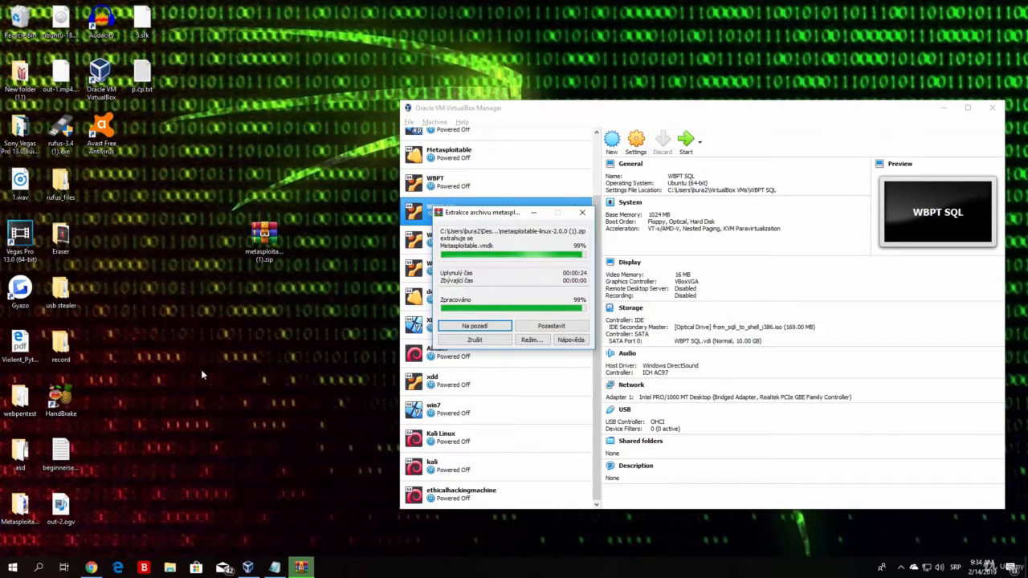
# - Open the extracted Metasploitable2-Linux folder, examine its files including Metasploitable.vmdk, and close it
pyautogui.doubleClick(19, 506)
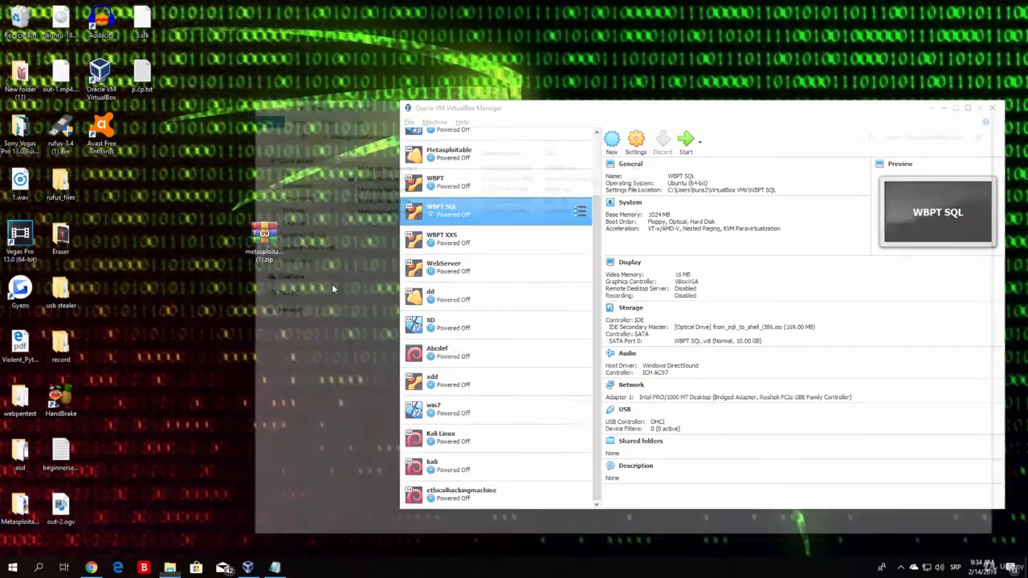
pyautogui.moveTo(432, 230); pyautogui.dragTo(351, 164)
pyautogui.click(377, 177)
pyautogui.click(429, 323)
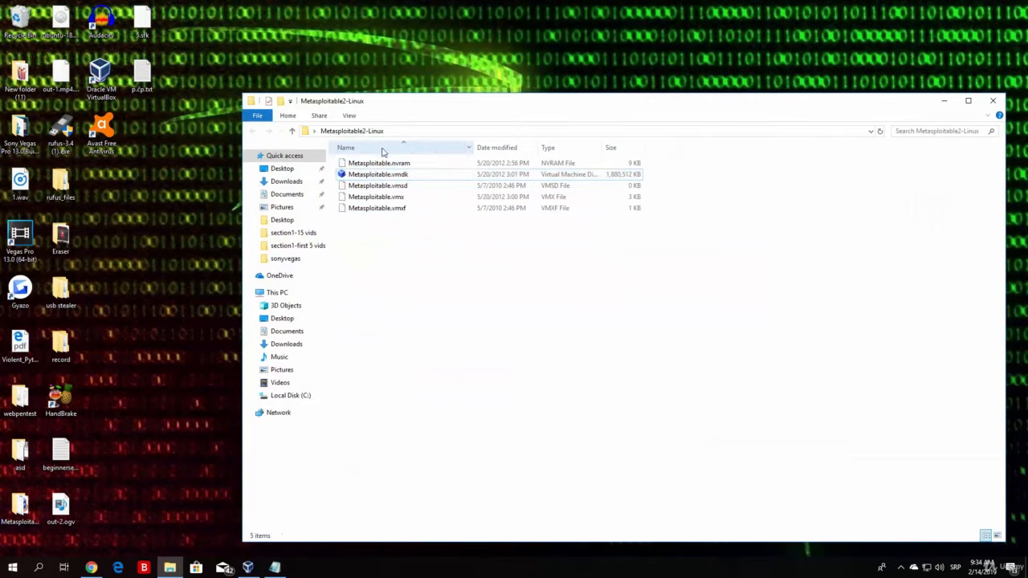
pyautogui.click(993, 101)
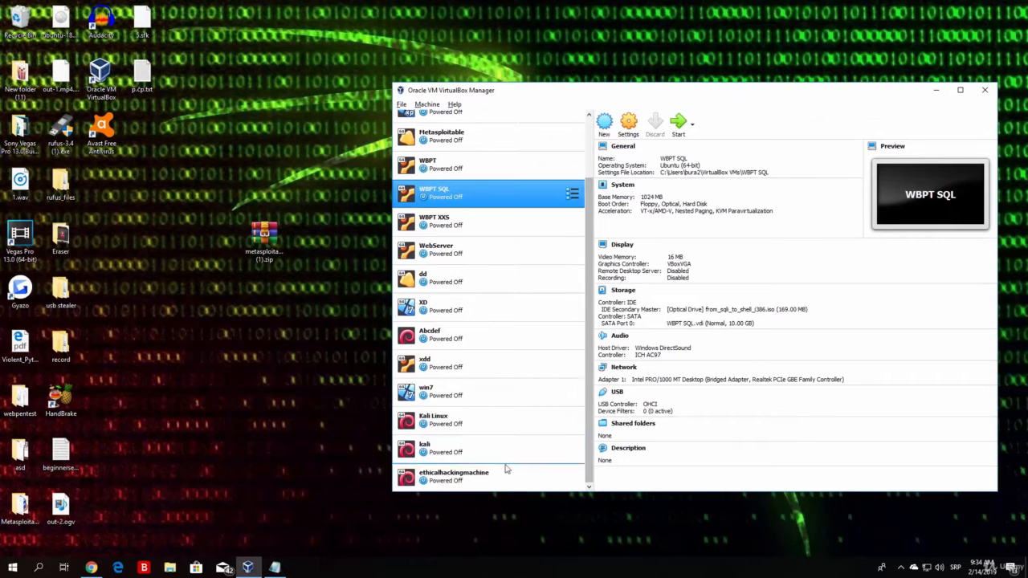
# - Begin a new virtual machine named vulnerable with type Linux and version Other Linux (64-bit), and continue to its memory size
pyautogui.click(604, 128)
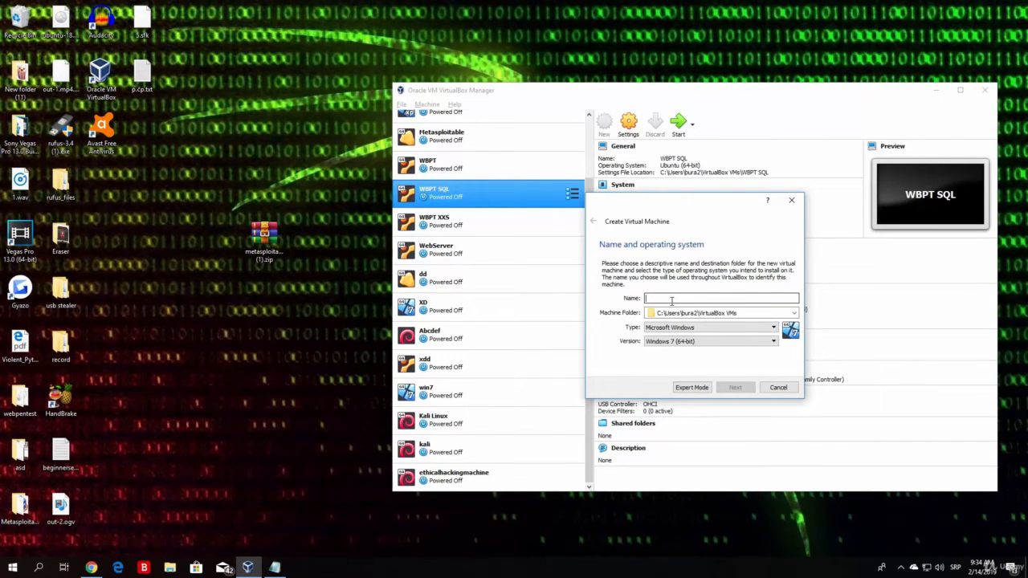
pyautogui.write('vulnerable')
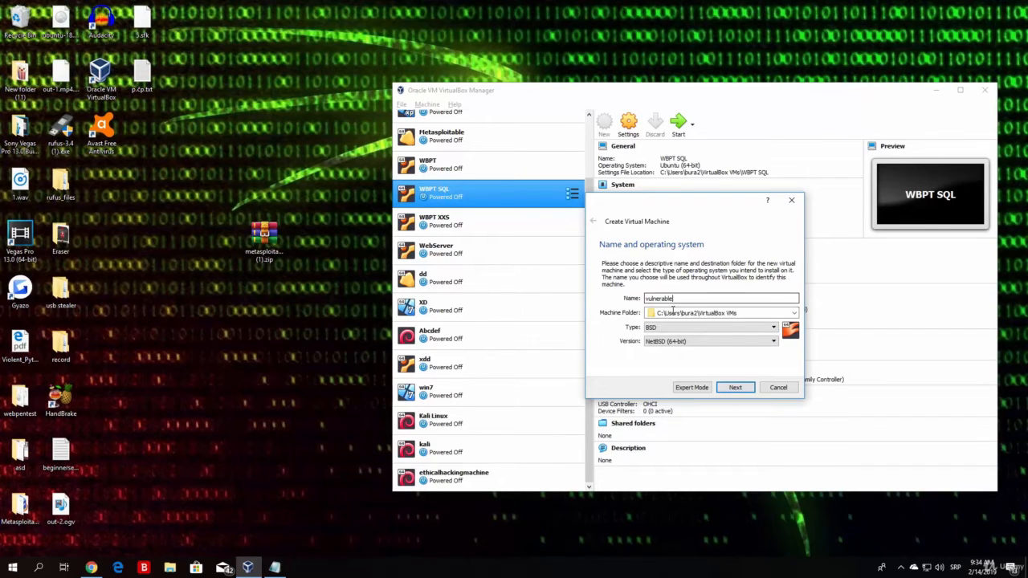
pyautogui.click(669, 328)
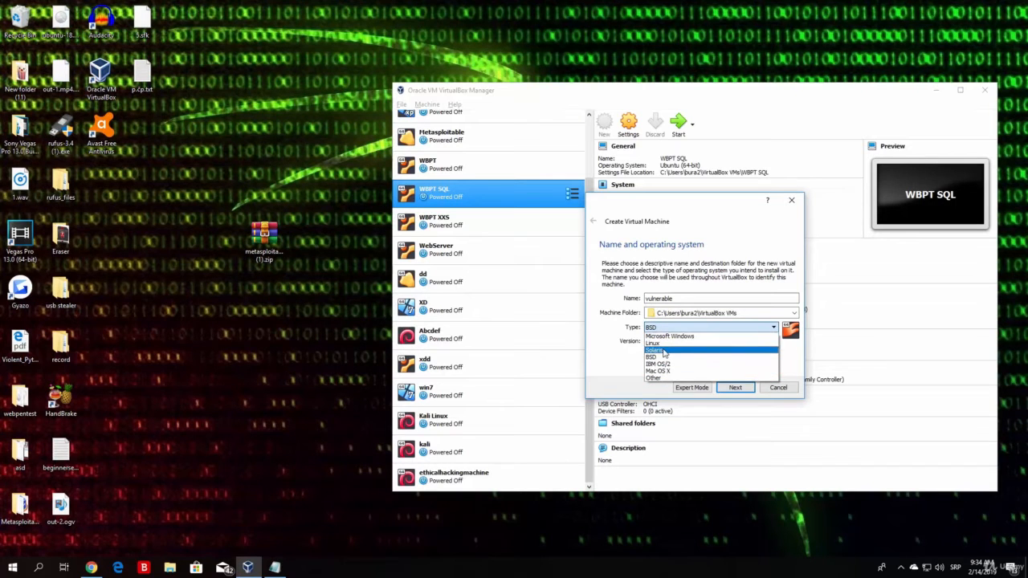
pyautogui.click(658, 344)
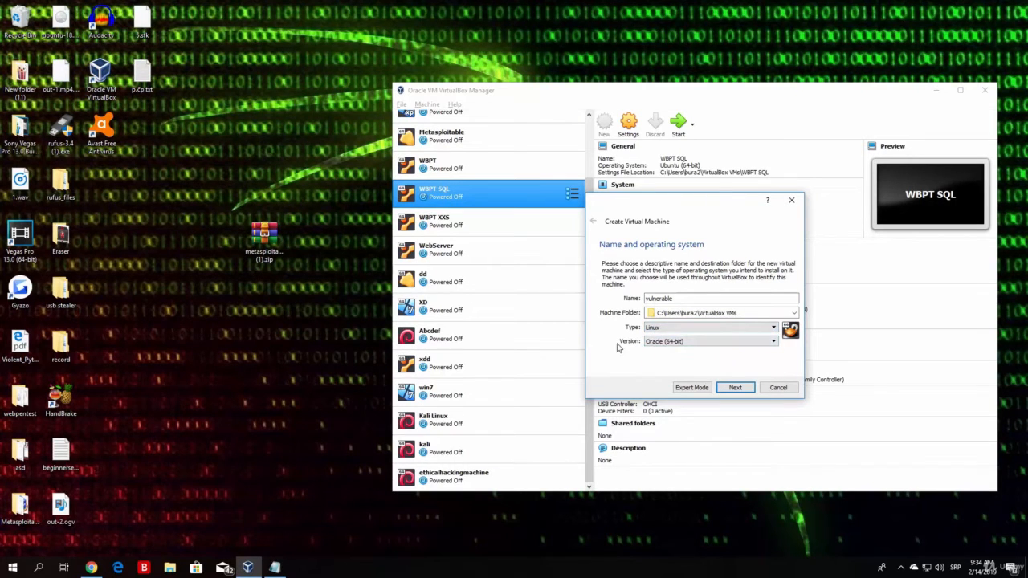
pyautogui.click(660, 341)
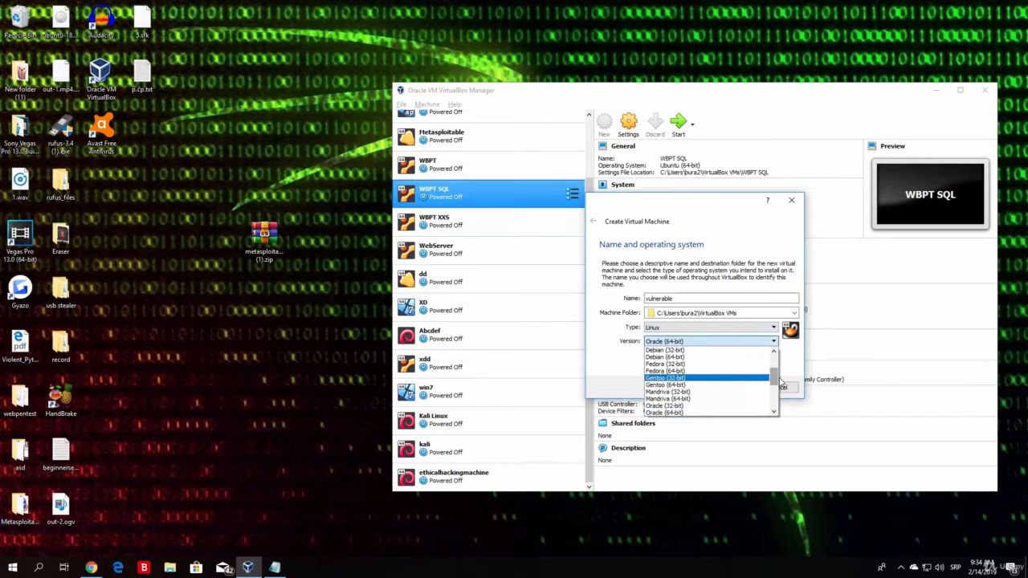
pyautogui.click(779, 379)
pyautogui.click(770, 346)
pyautogui.moveTo(773, 372); pyautogui.dragTo(773, 403)
pyautogui.click(679, 412)
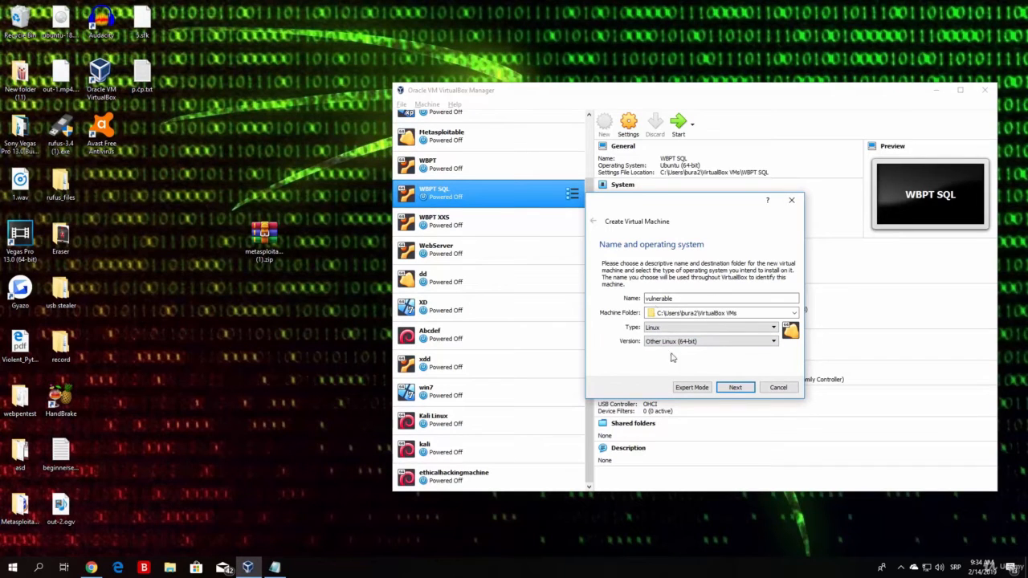
pyautogui.click(735, 388)
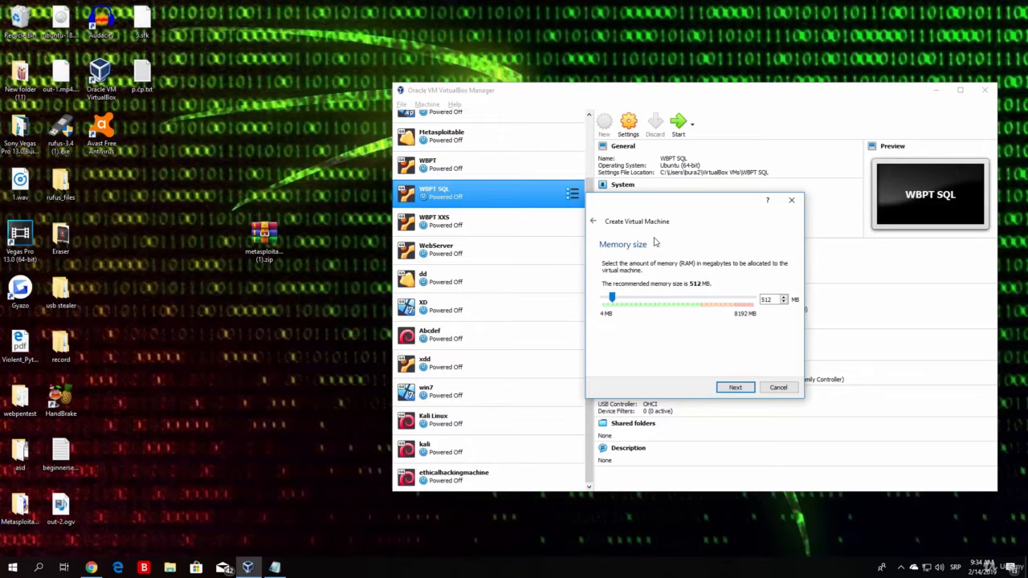
# - Raise the new virtual machine's memory slightly above the recommended size and continue to the hard disk options
pyautogui.moveTo(611, 297); pyautogui.dragTo(620, 299)
pyautogui.moveTo(623, 299); pyautogui.dragTo(621, 299)
pyautogui.click(739, 390)
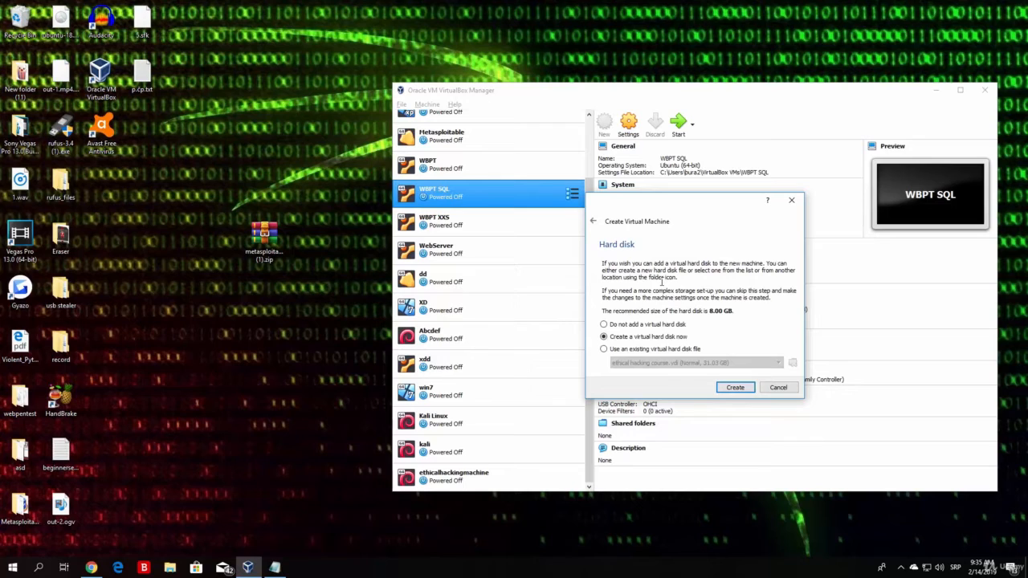
# - Choose to use an existing virtual hard disk file and examine the Metasploitable.vmdk entry among the attached disks
pyautogui.click(604, 350)
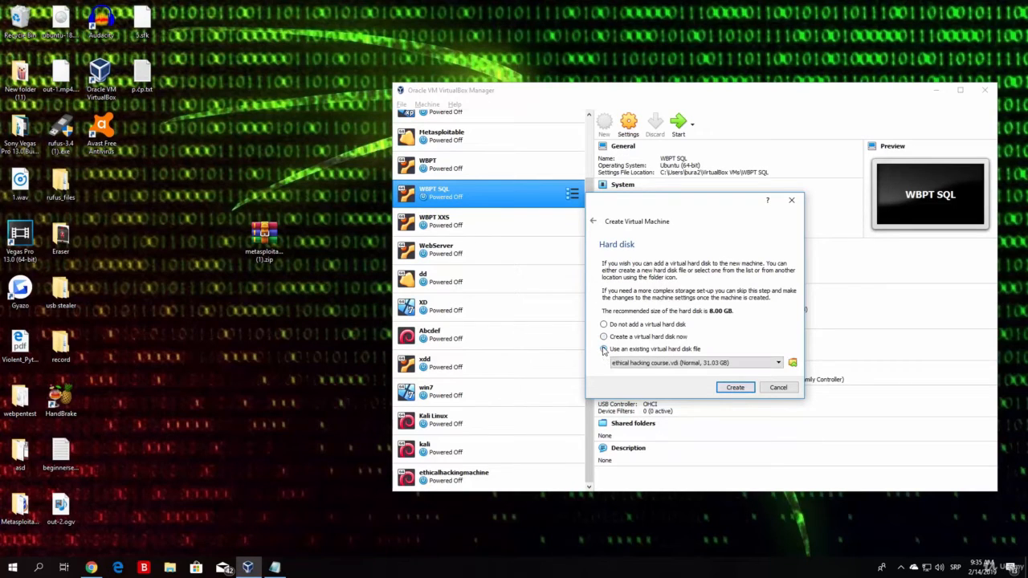
pyautogui.click(792, 363)
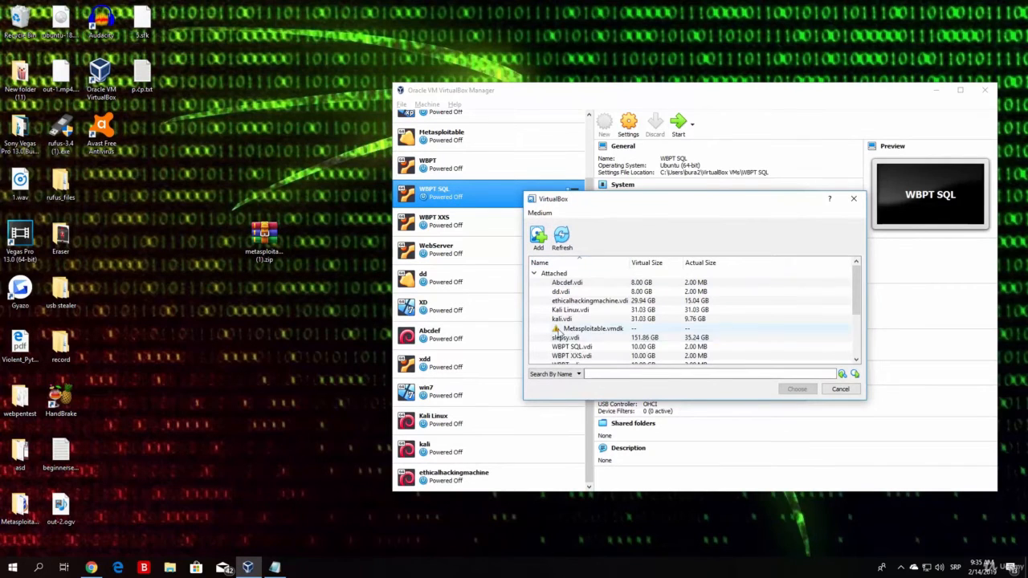
pyautogui.moveTo(555, 330)
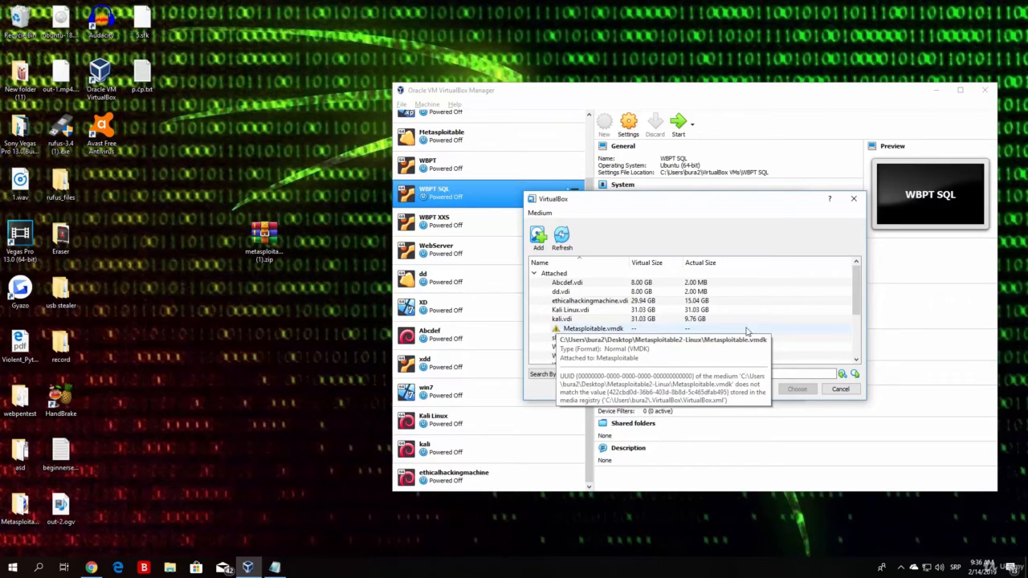
pyautogui.moveTo(860, 288)
pyautogui.mouseDown()
pyautogui.moveTo(860, 355)
pyautogui.moveTo(859, 277)
pyautogui.mouseUp()
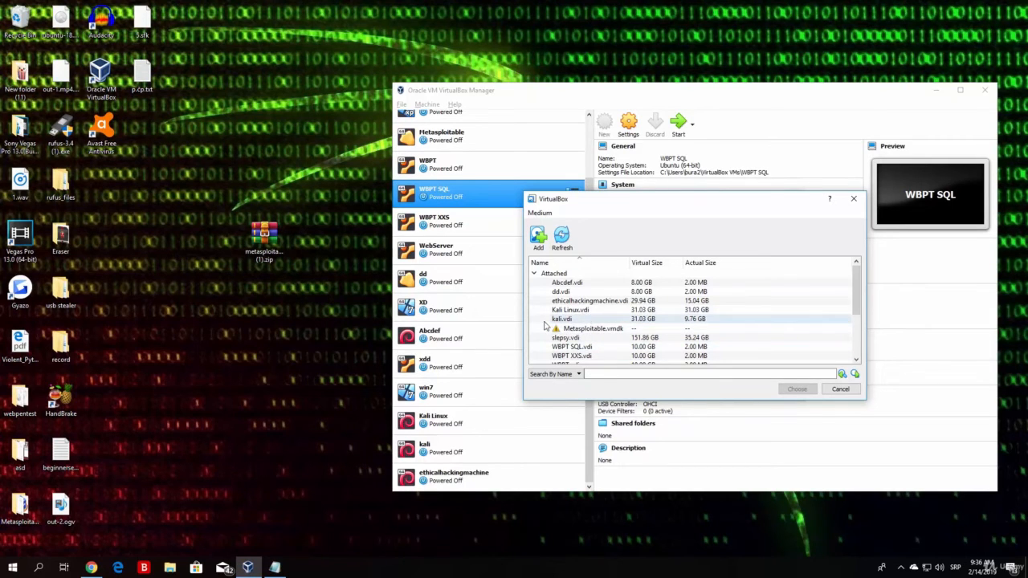
# - Add Metasploitable.vmdk from the Metasploitable2-Linux folder, choose it as the hard disk, and create the virtual machine
pyautogui.click(542, 240)
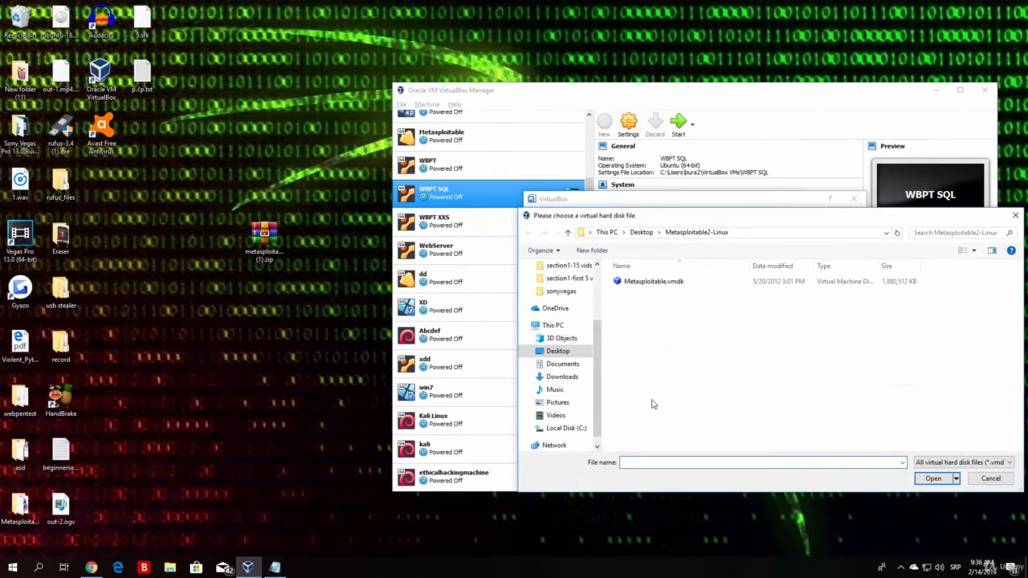
pyautogui.click(656, 283)
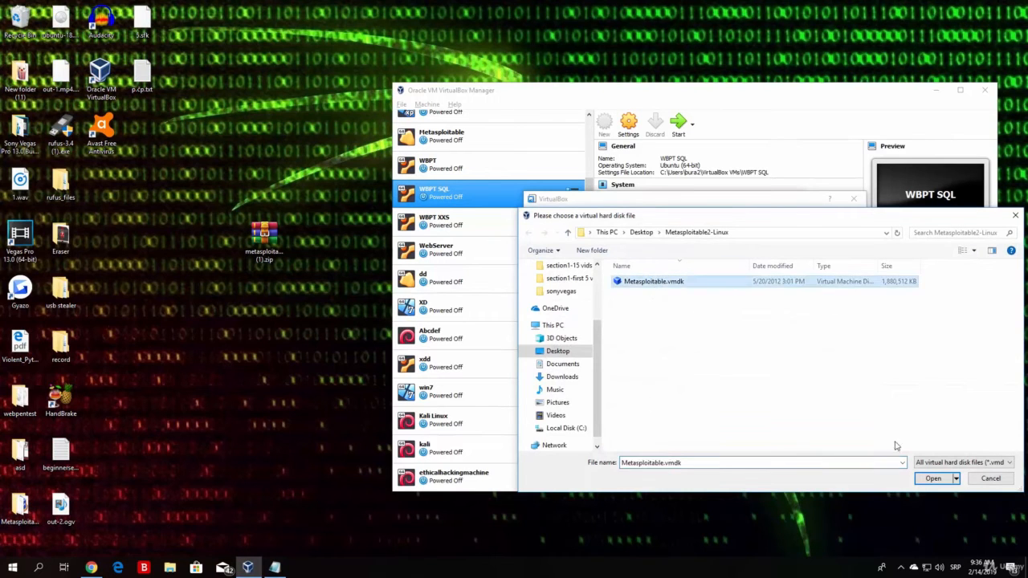
pyautogui.click(929, 479)
pyautogui.click(797, 389)
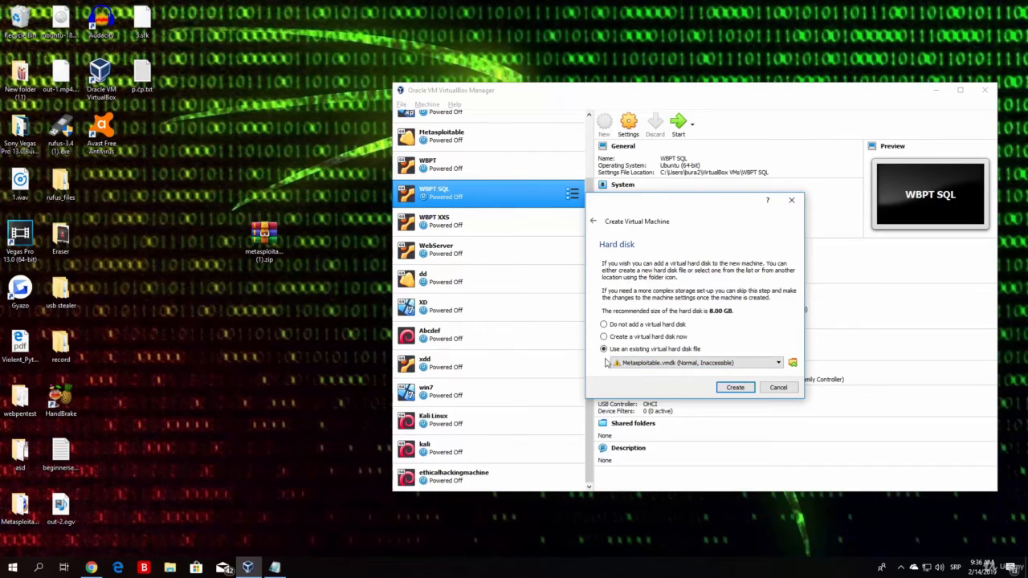
pyautogui.click(734, 387)
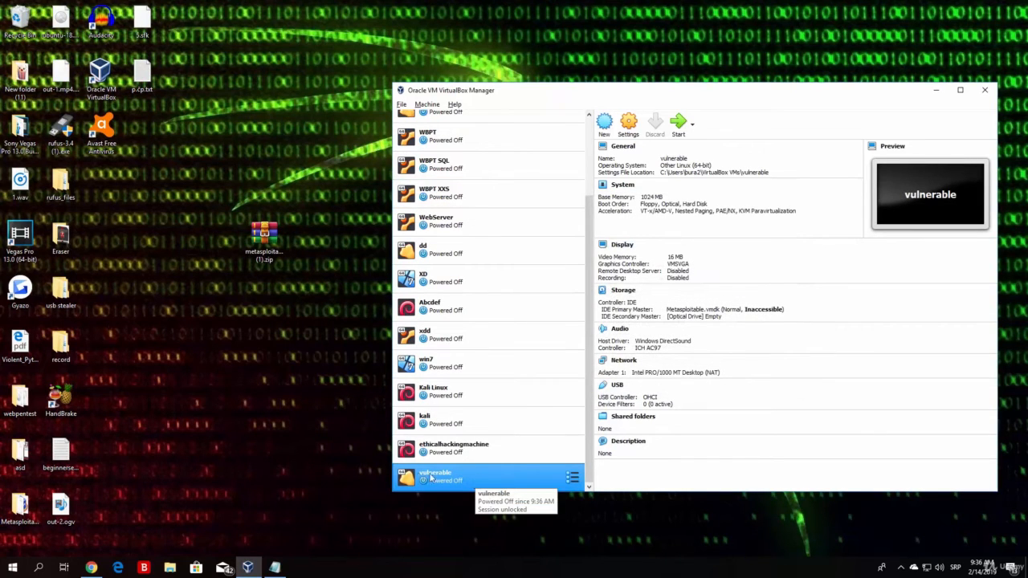
# - Try to start the virtual machine named vulnerable
pyautogui.click(679, 123)
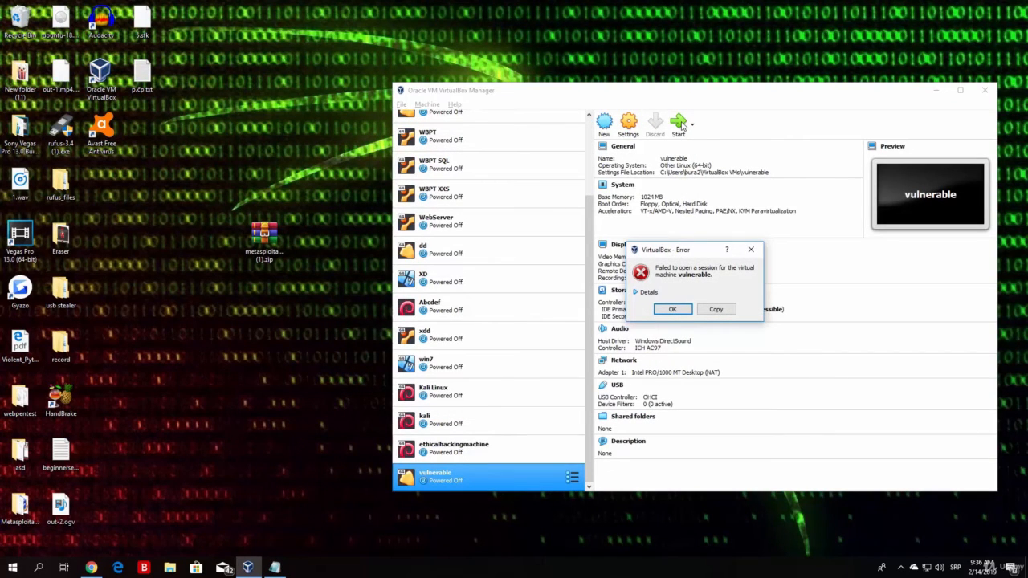
pyautogui.click(672, 309)
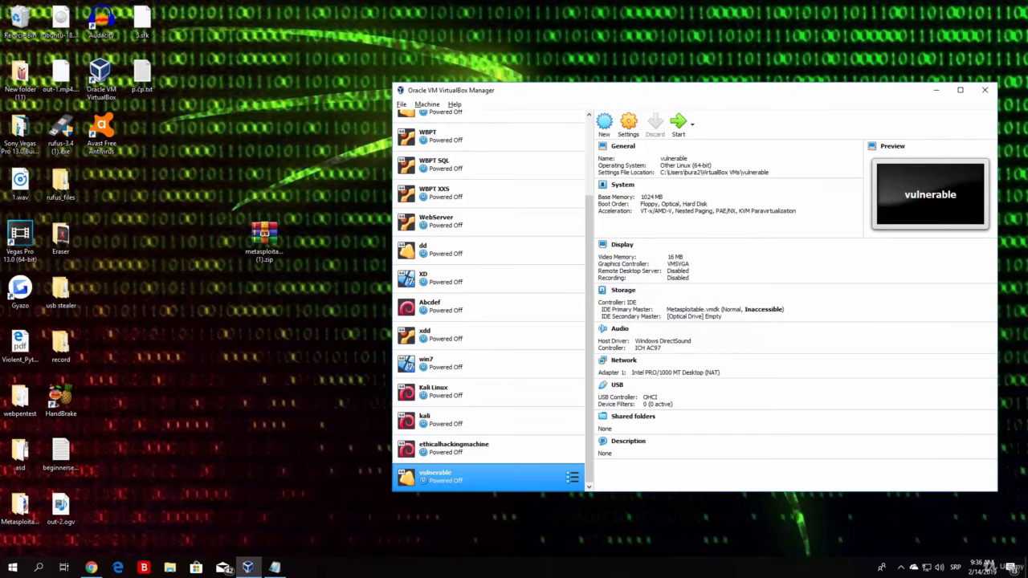
# - Switch to the Notepad note, review the login username and password in it, and close it without saving
pyautogui.click(274, 568)
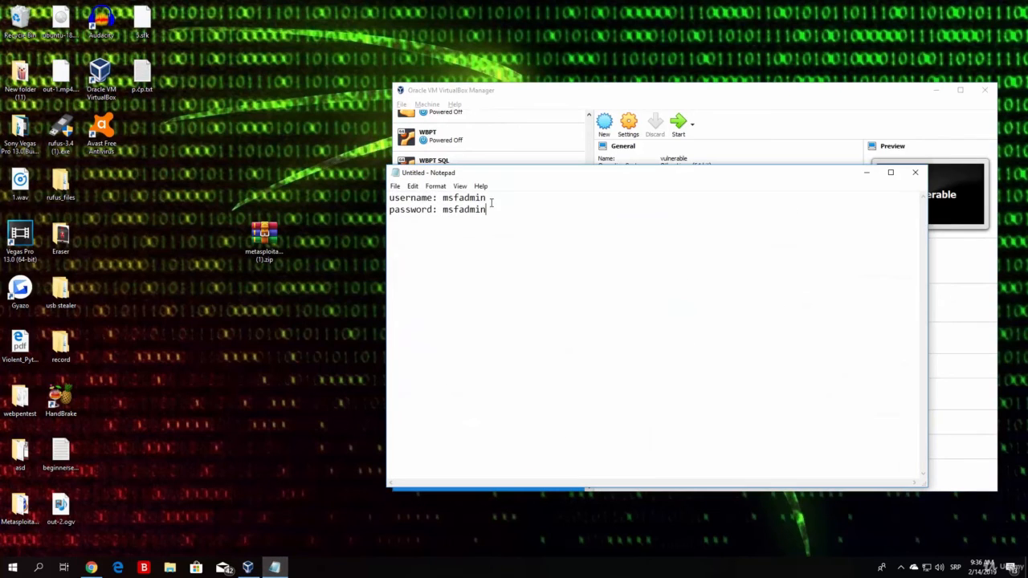
pyautogui.moveTo(490, 199); pyautogui.dragTo(440, 210)
pyautogui.click(502, 243)
pyautogui.click(450, 289)
pyautogui.click(922, 172)
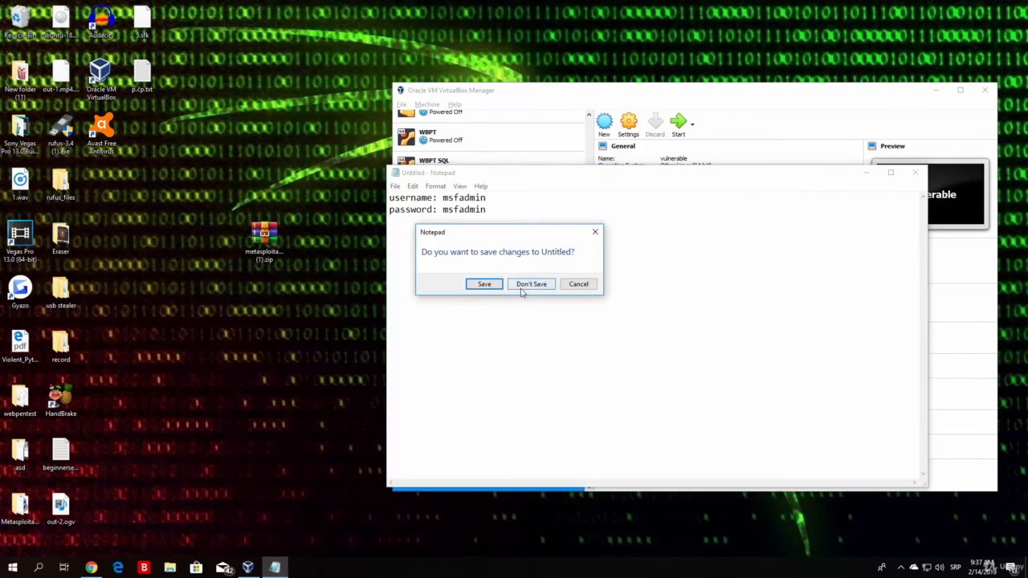
pyautogui.click(531, 284)
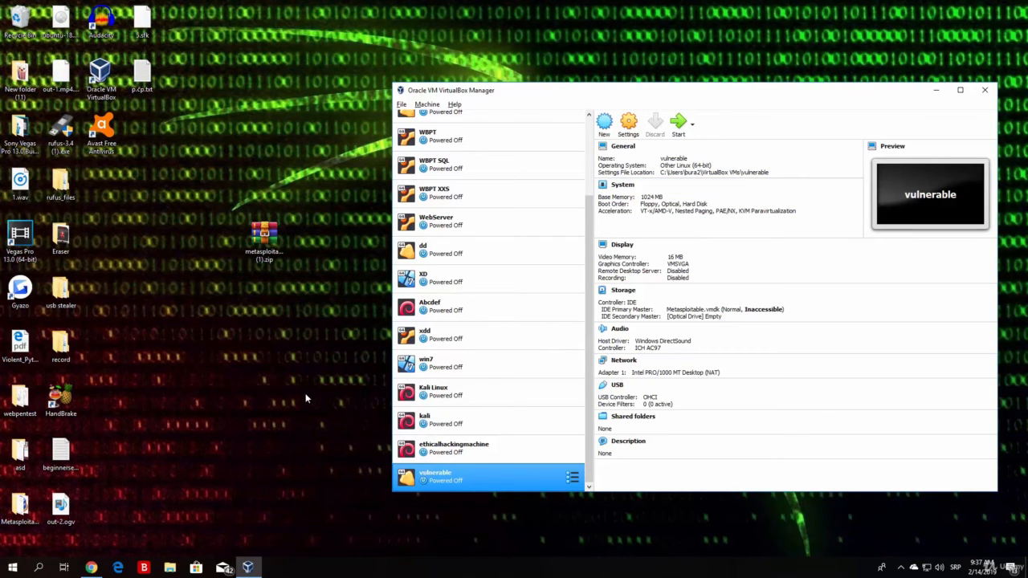
pyautogui.moveTo(590, 360); pyautogui.dragTo(588, 392)
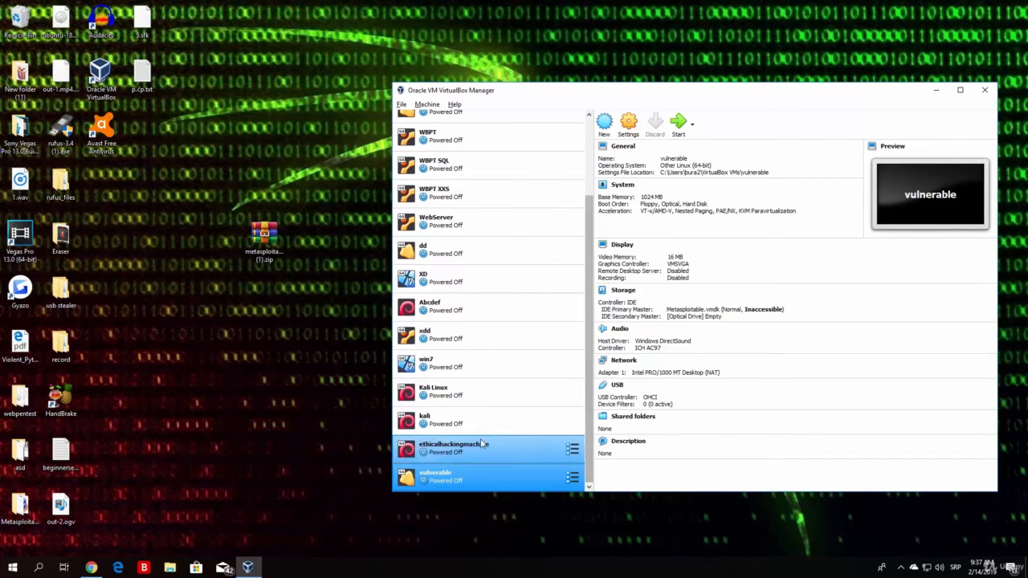